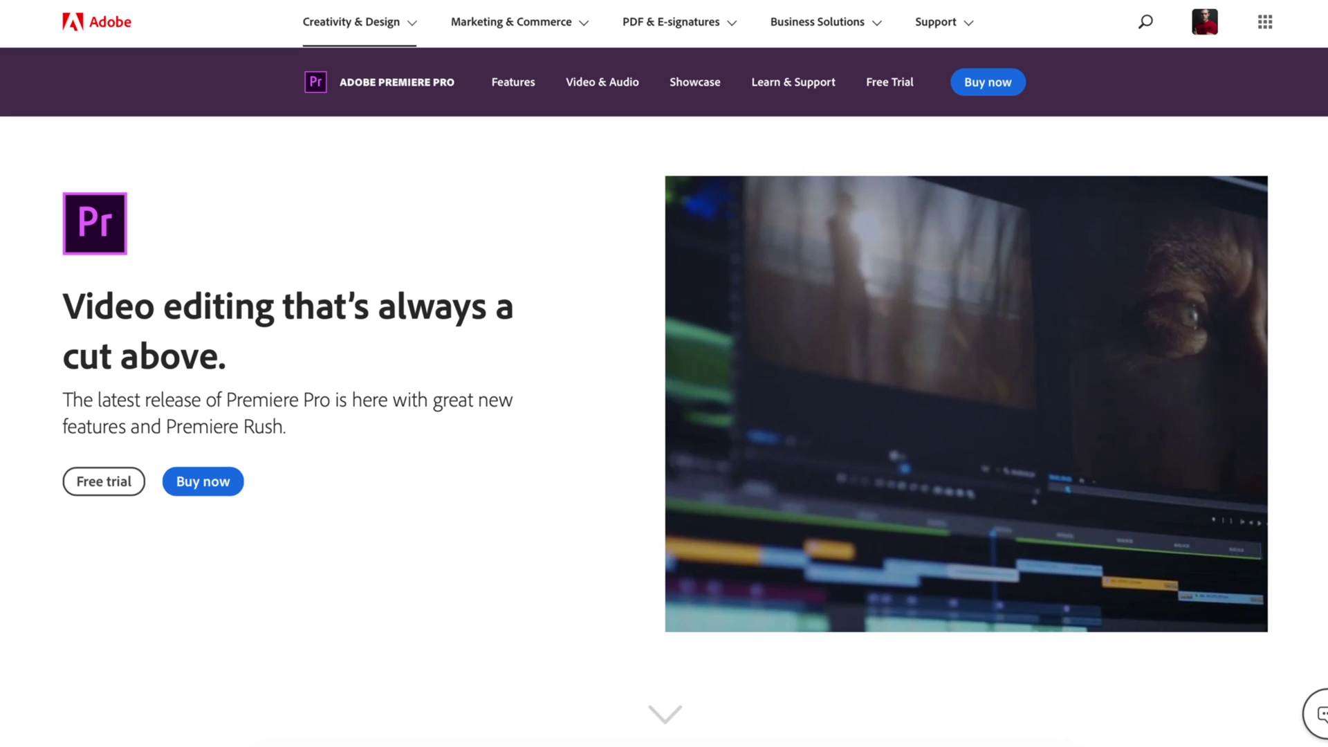
Step: Preview the Motion Graphics Templates, Responsive Design and After Effects Integration features on the Premiere Pro page
scroll(664, 374, down, 2)
scroll(664, 373, down, 7)
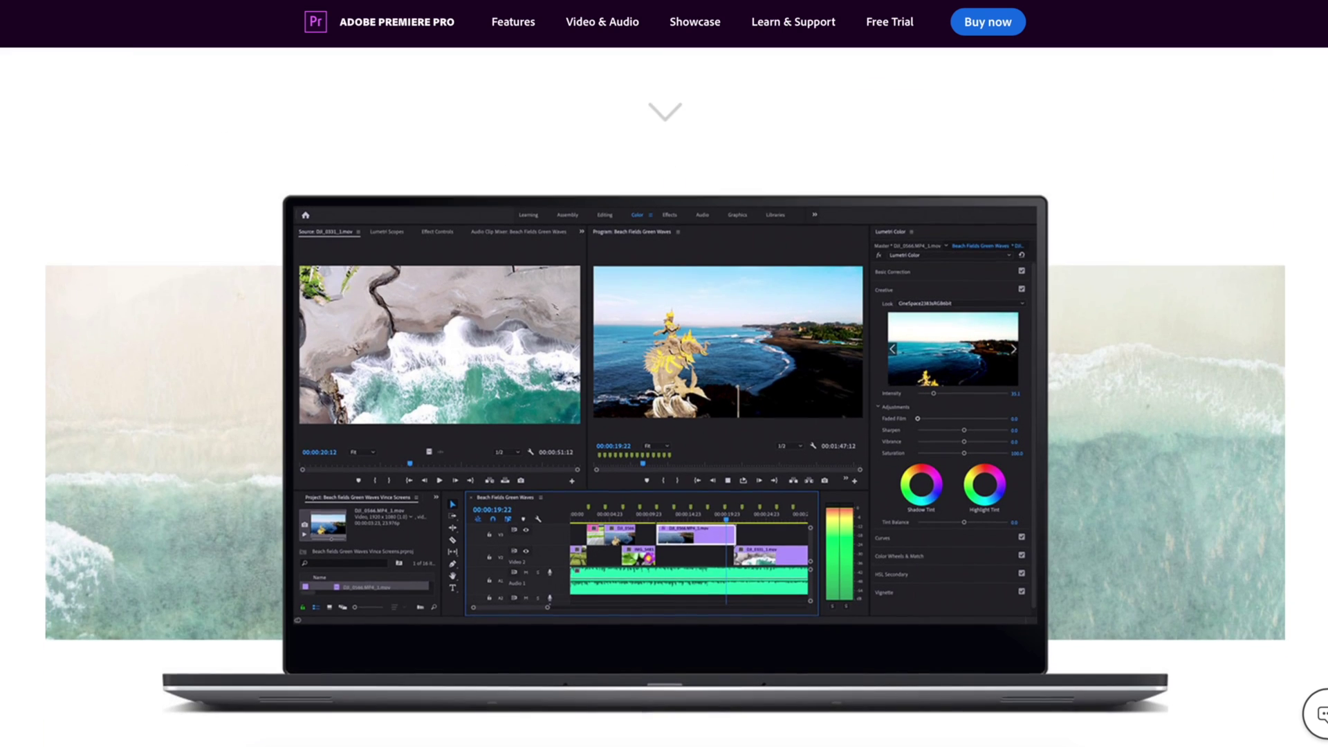
scroll(664, 373, down, 10)
scroll(303, 475, down, 12)
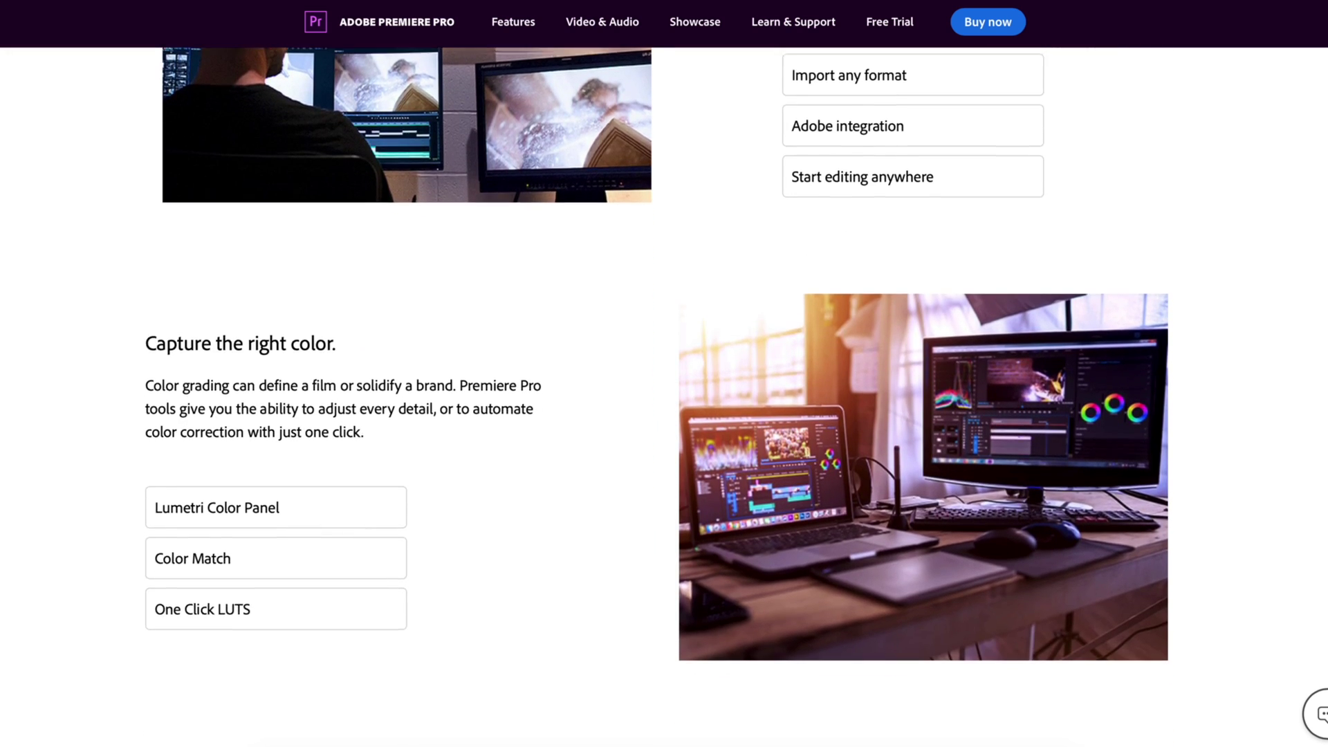
click(303, 504)
click(296, 554)
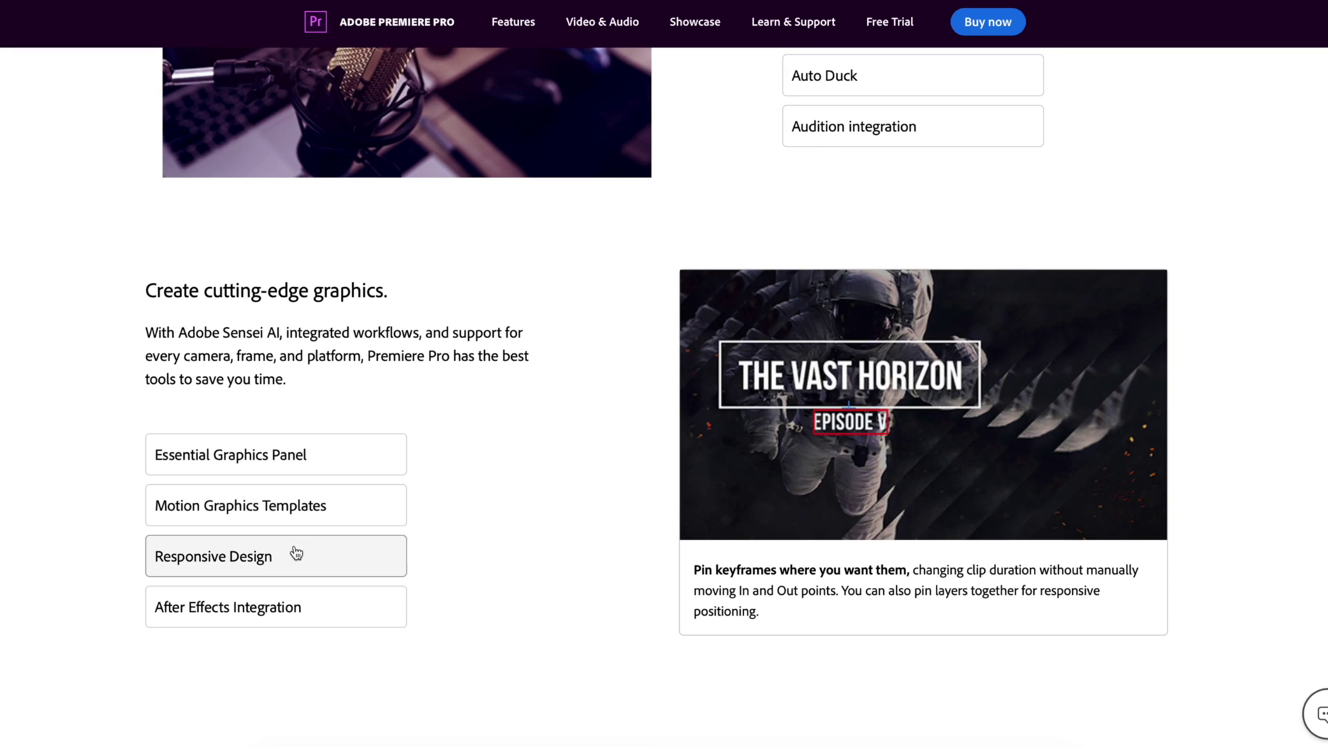
click(323, 602)
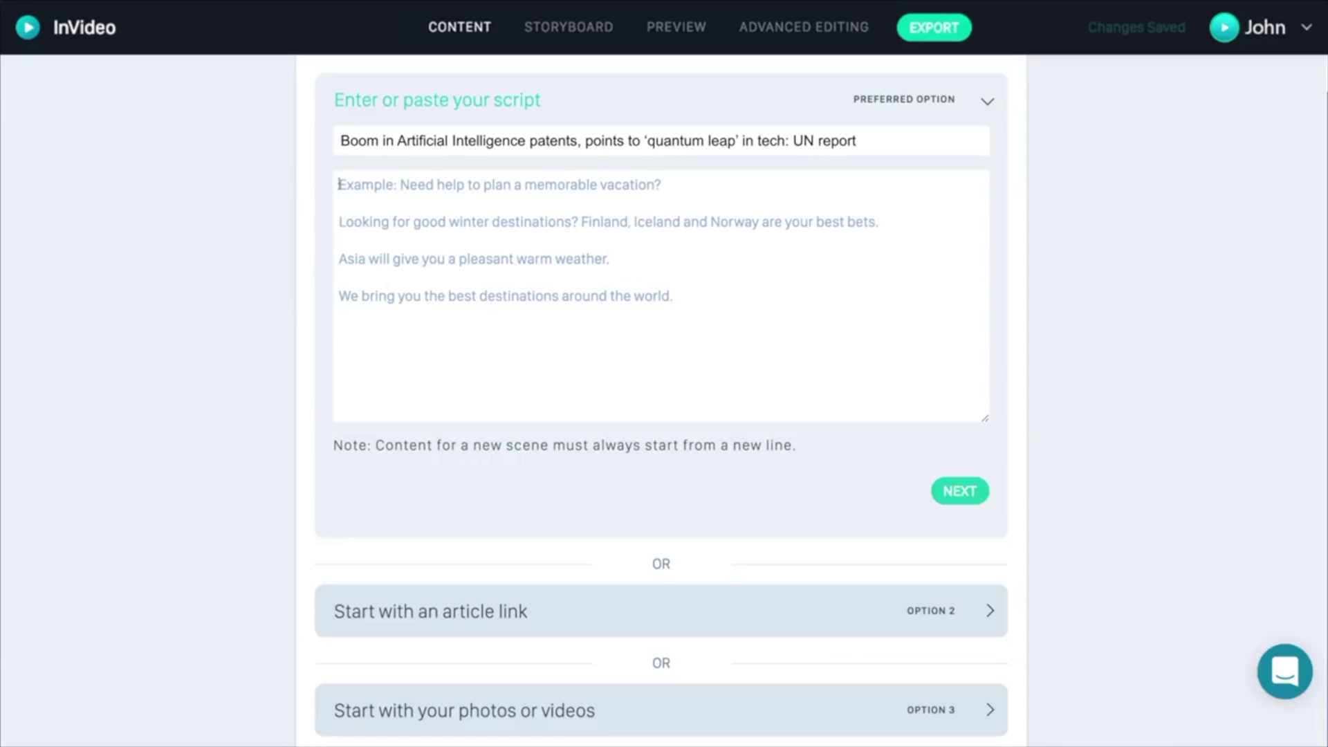
Step: Paste the AI patents article into the script, trim a scene clip's end, and browse stickers
key(ctrl+v)
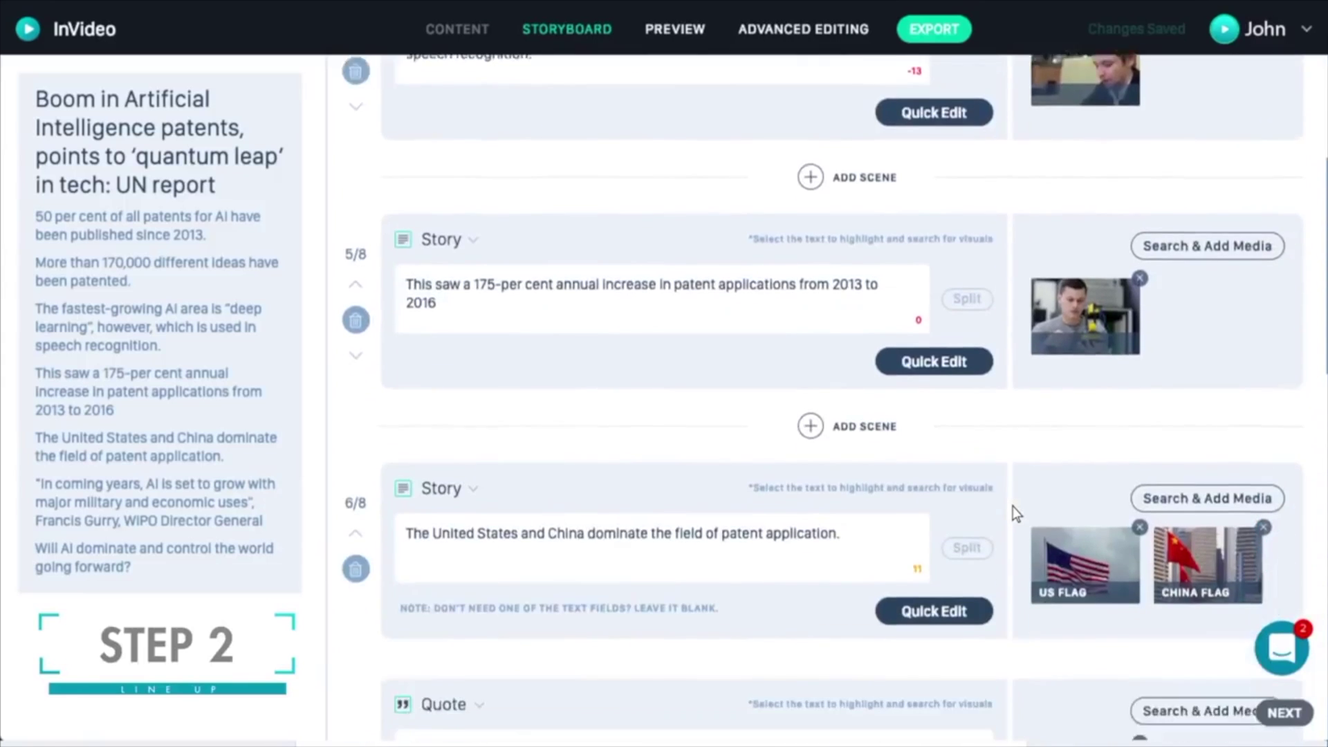
scroll(1013, 506, down, 5)
scroll(1012, 506, up, 5)
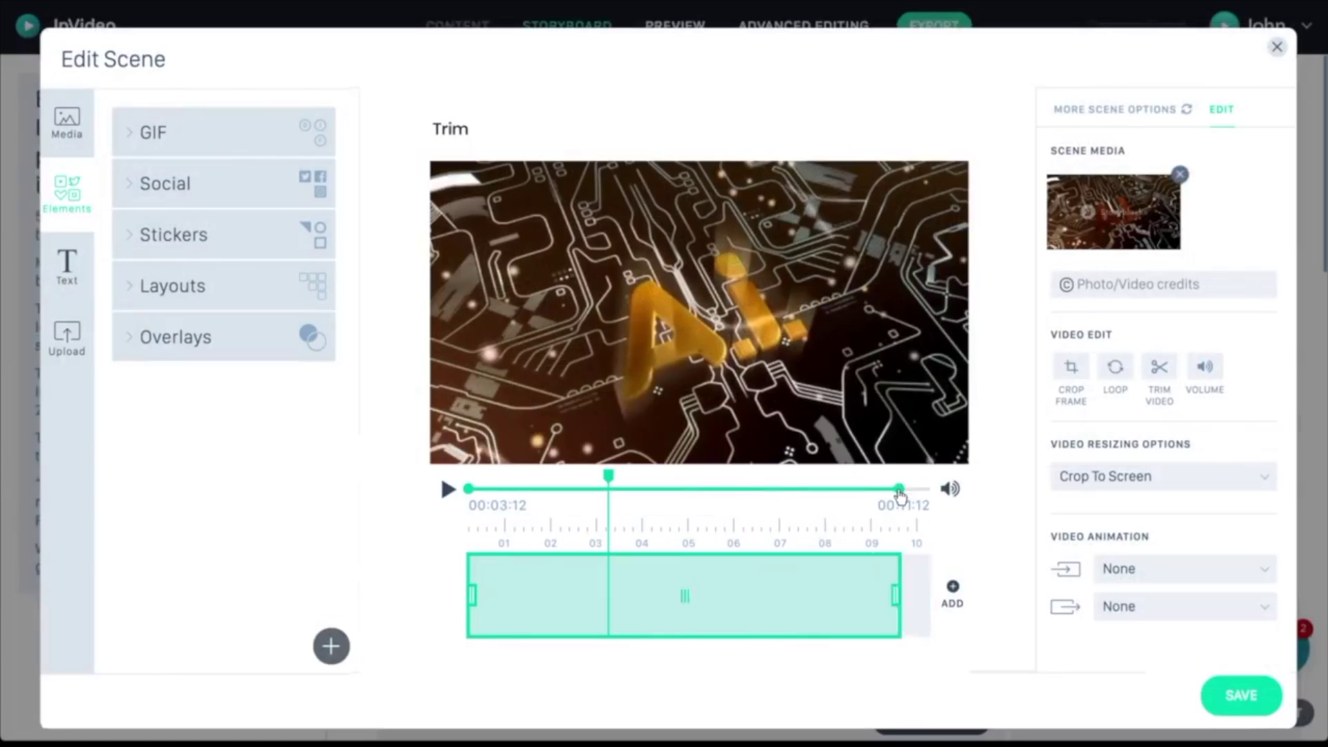
drag(897, 488, 718, 490)
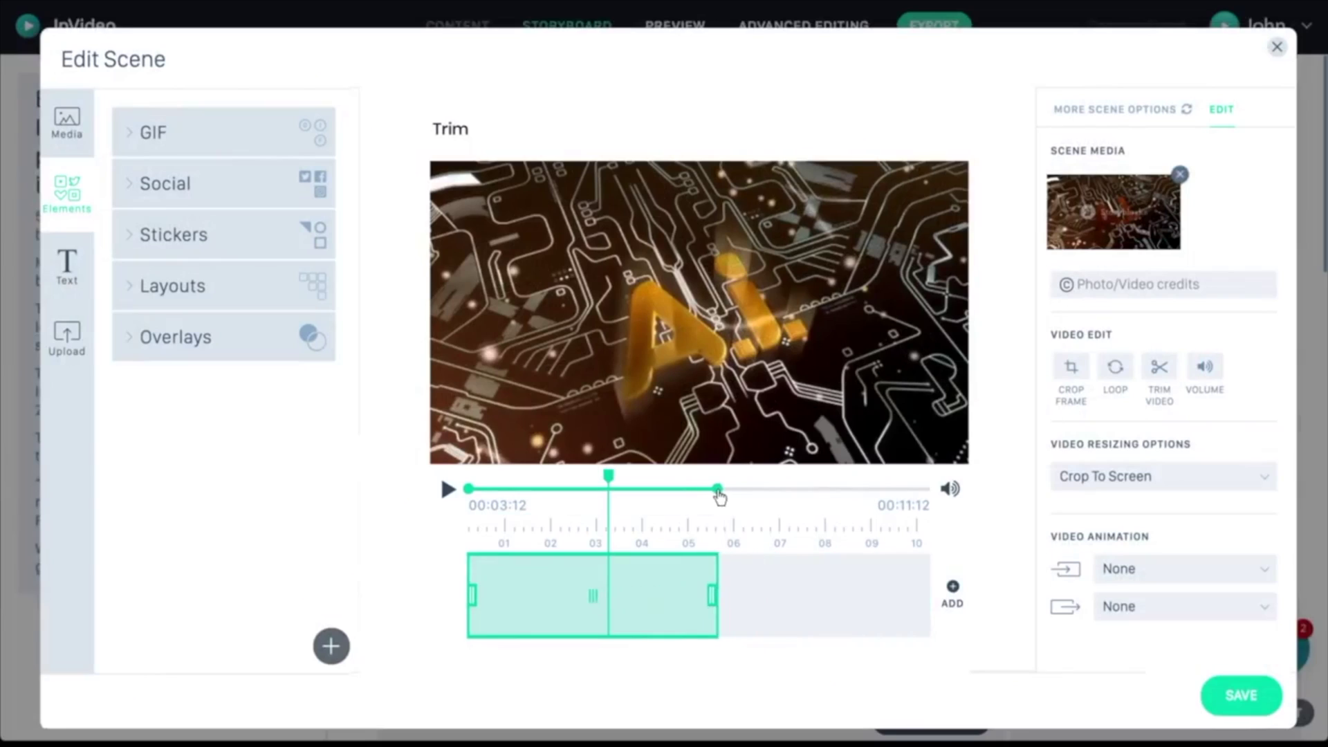
click(154, 263)
click(145, 140)
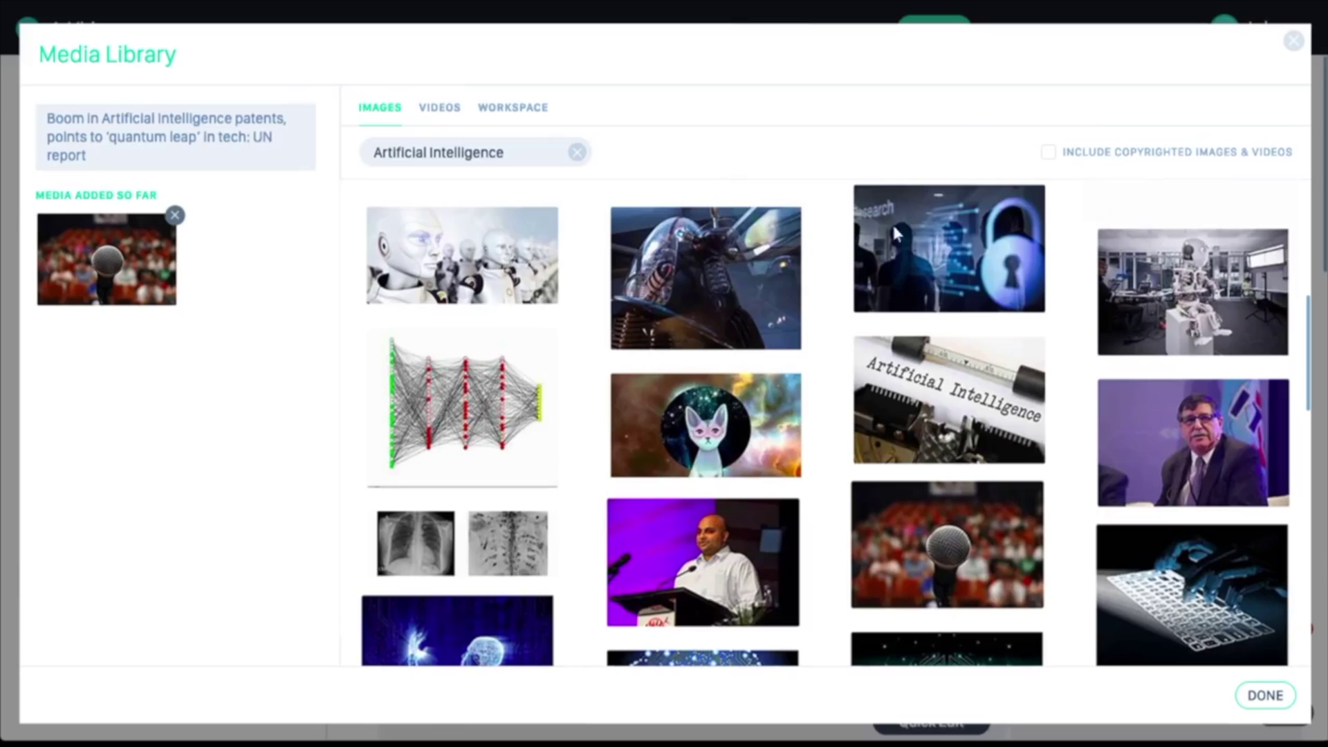
Step: Scroll through the artificial intelligence stock images and open the Bright music category
scroll(825, 239, down, 15)
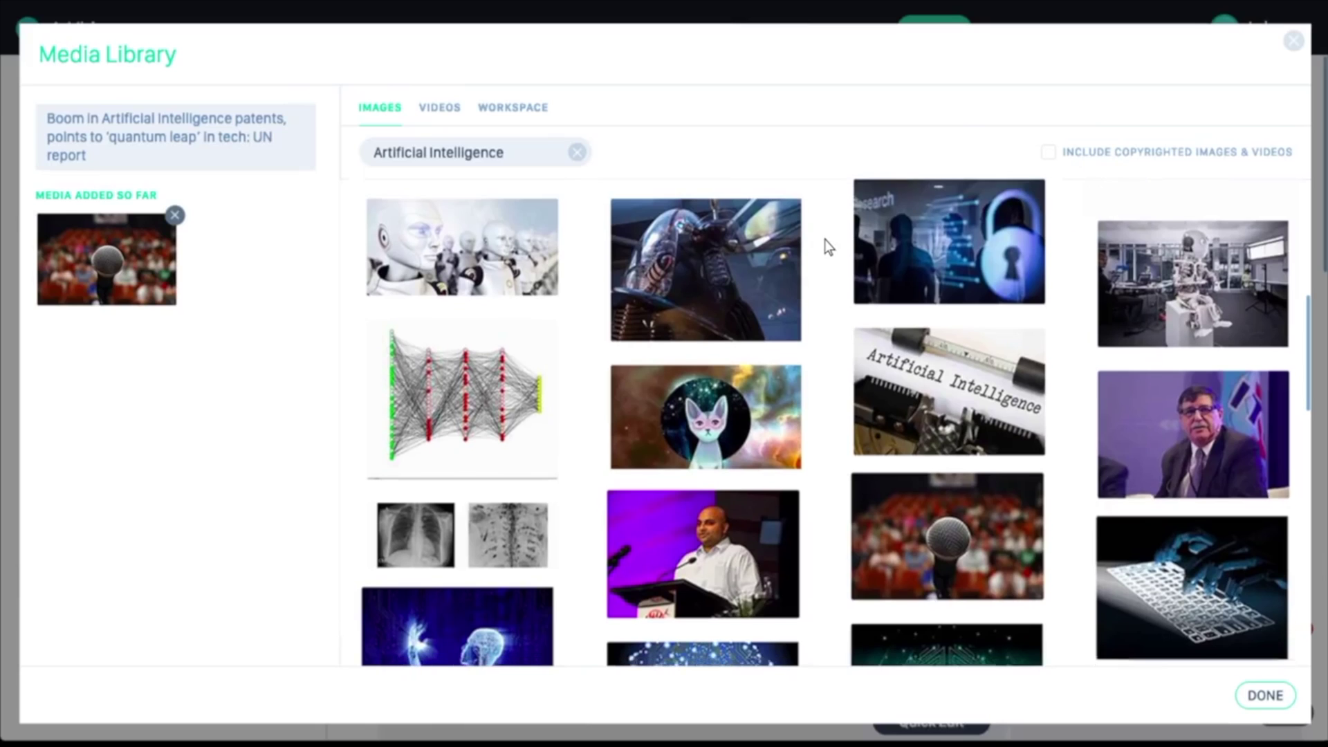
scroll(825, 239, down, 10)
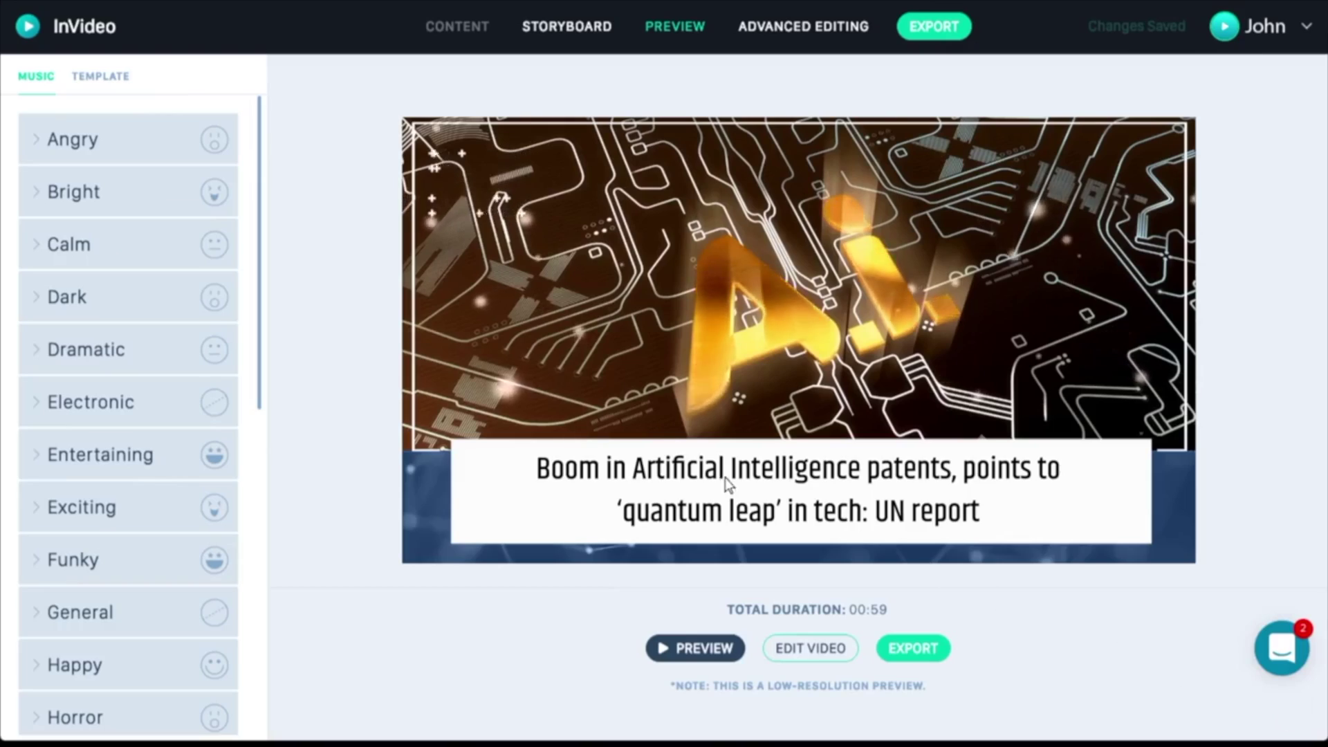
click(41, 193)
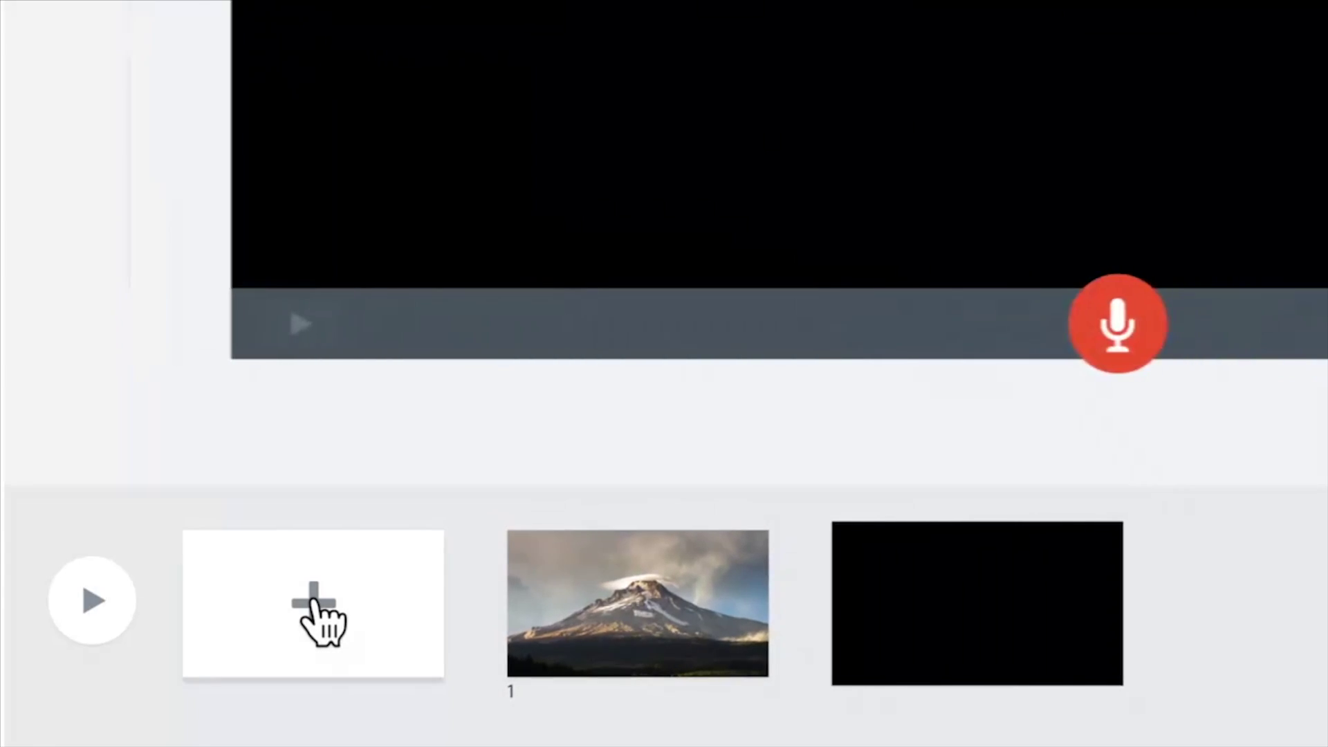
Step: Type 'Go play' as the slide title
text(o play)
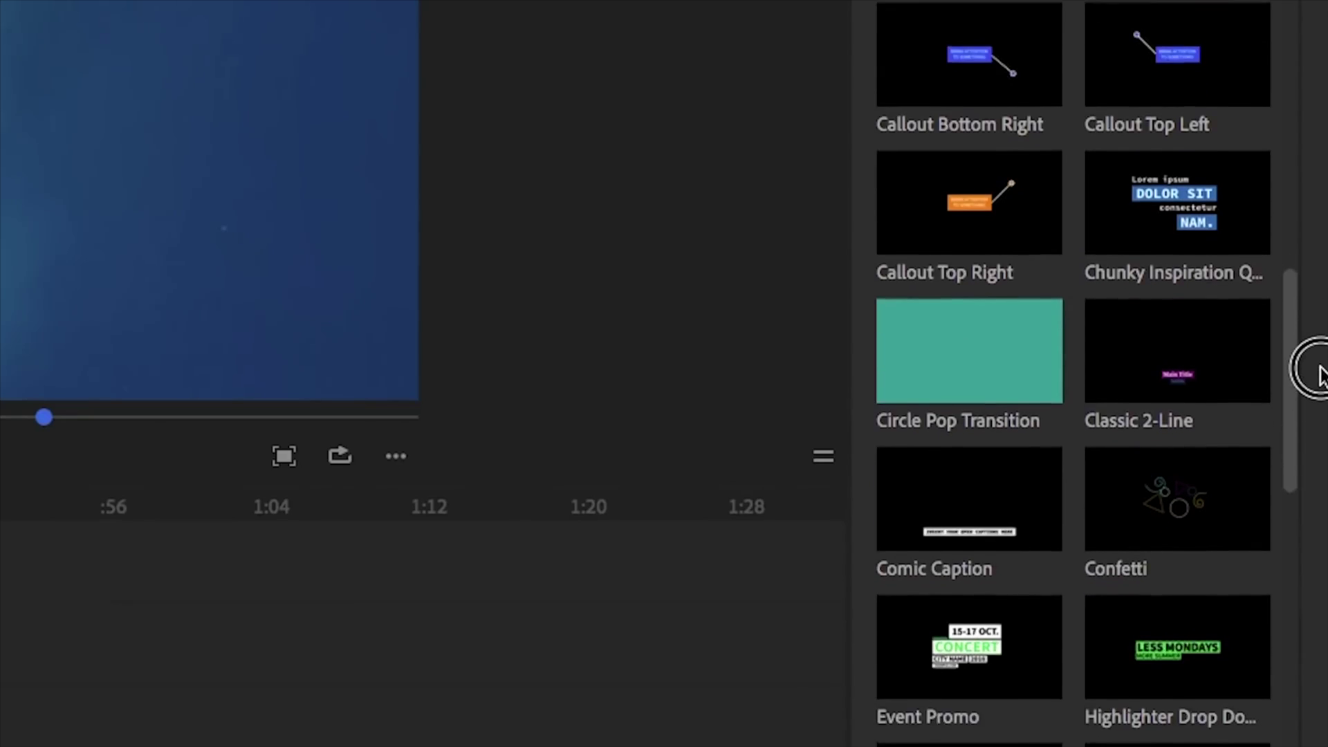
Step: Drag within Premiere Rush while reviewing the Boat Trip export destinations and mobile timeline
drag(1304, 370, 1314, 563)
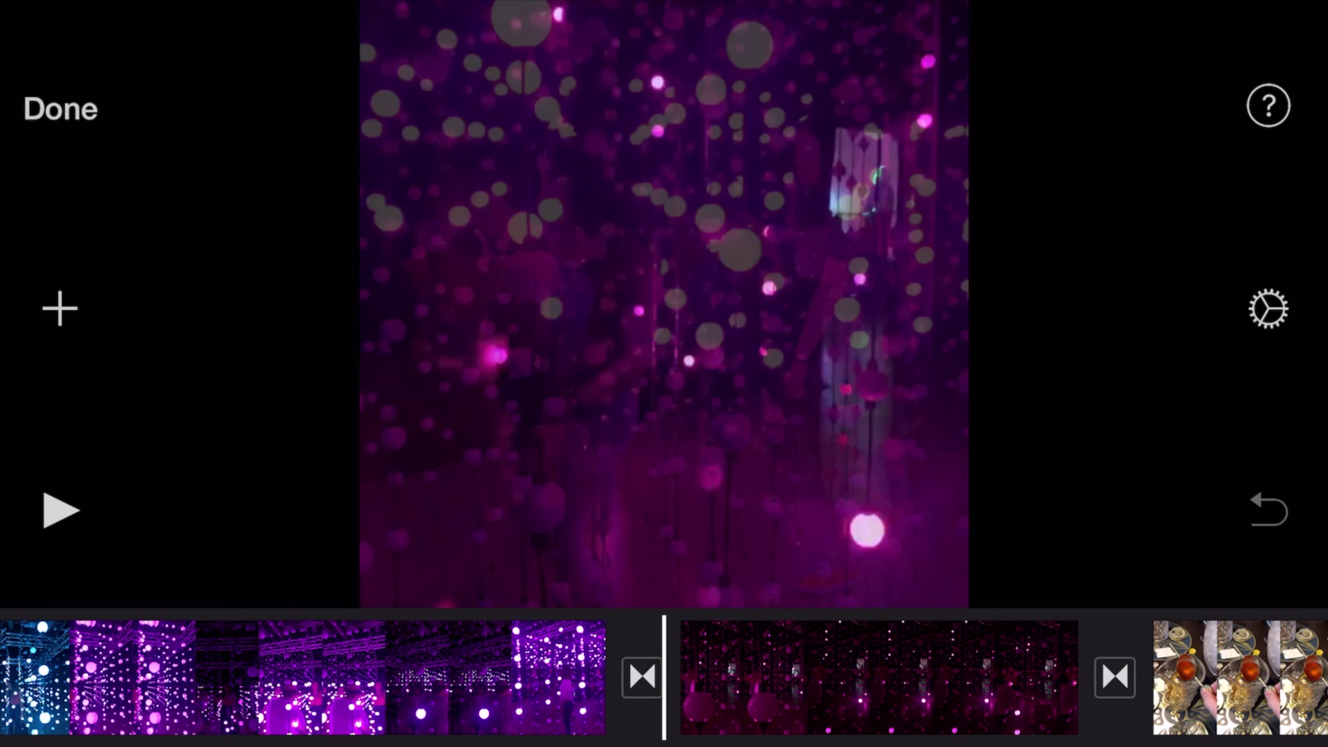
Step: Switch the clip transition to Theme, check Project Settings, then start adding a title
click(599, 664)
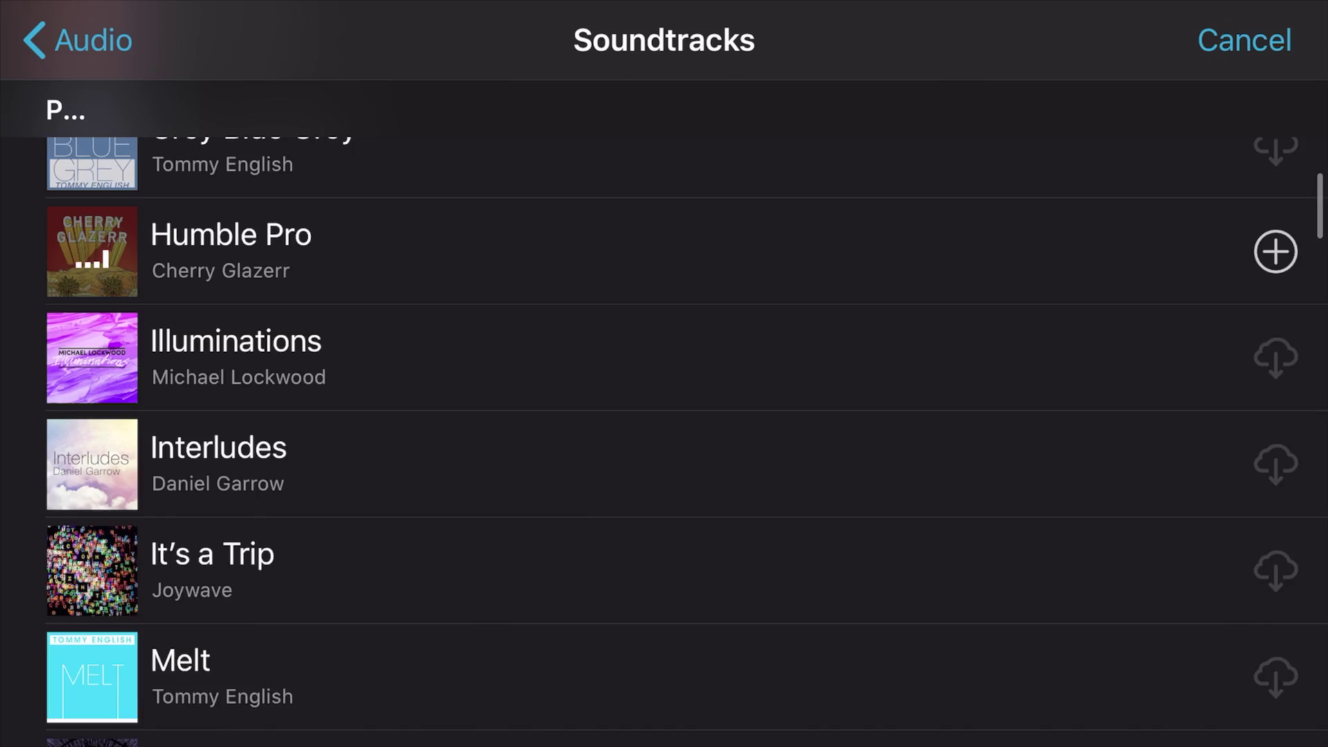
scroll(664, 415, up, 3)
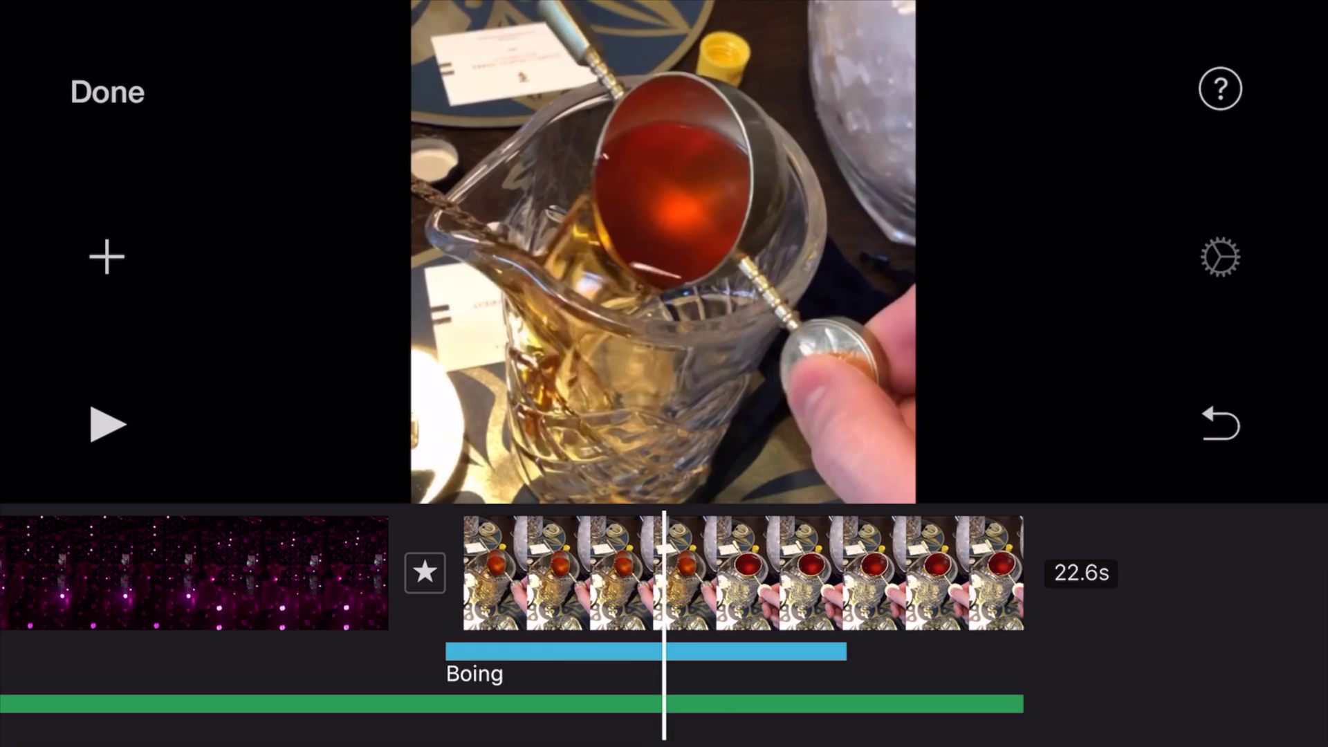
click(1220, 257)
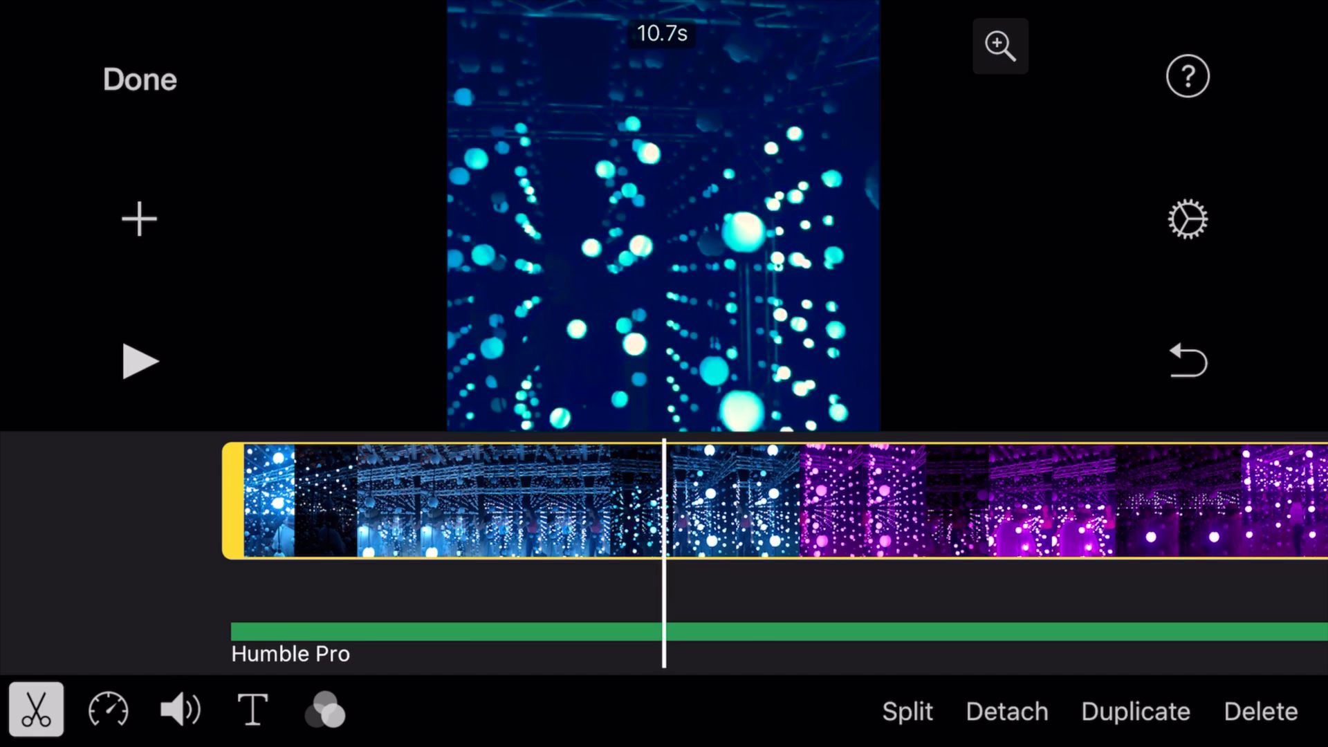
click(252, 708)
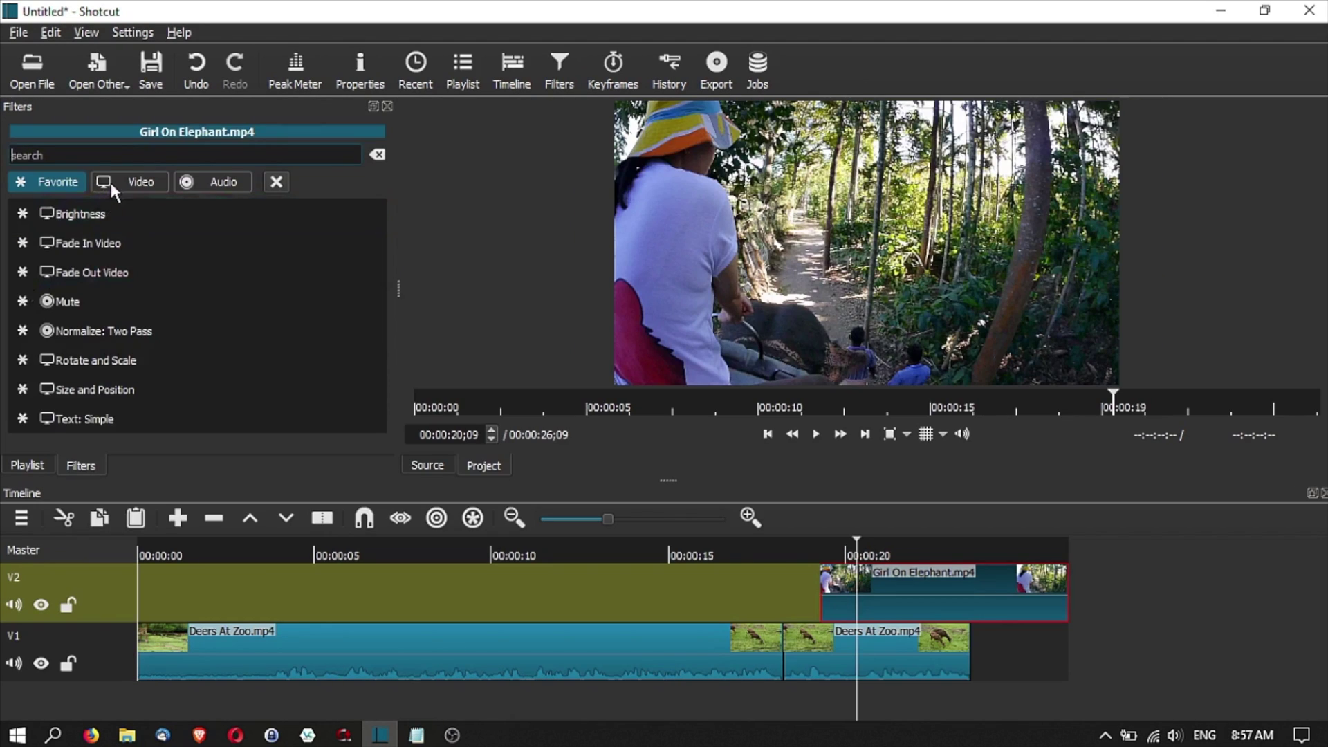
Step: Add the Fade In Video filter to the Girl On Elephant clip
click(111, 181)
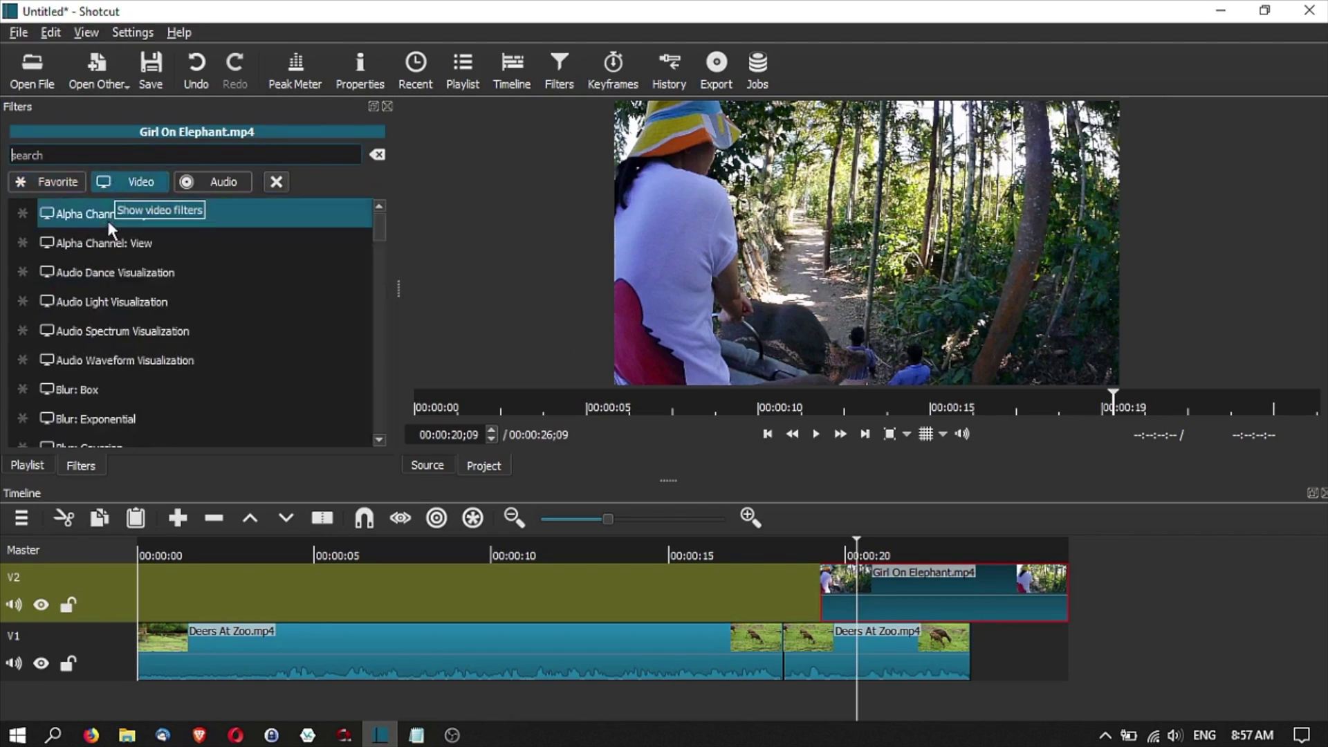
scroll(106, 223, down, 8)
click(76, 276)
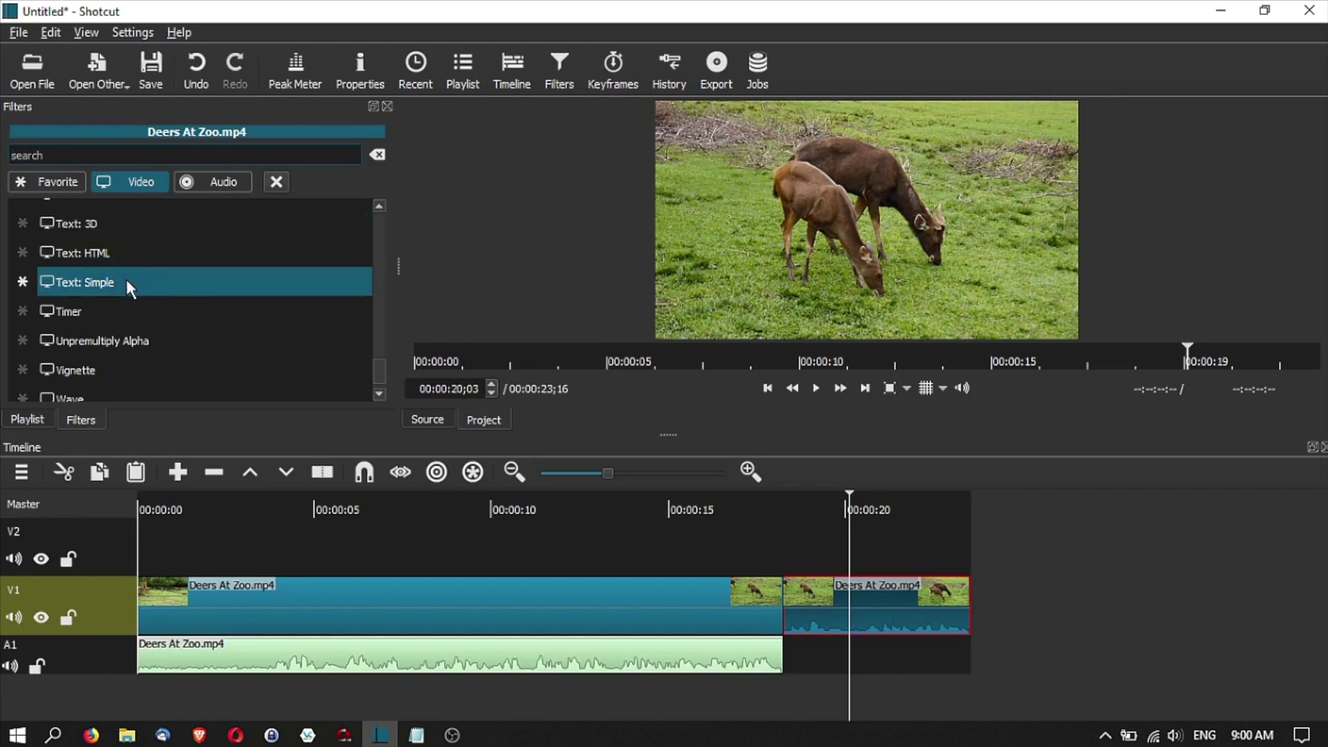
Step: Add a Text: Simple caption 'These are 2 deers' and bring up its font choices
click(126, 282)
text(These are 2 deers)
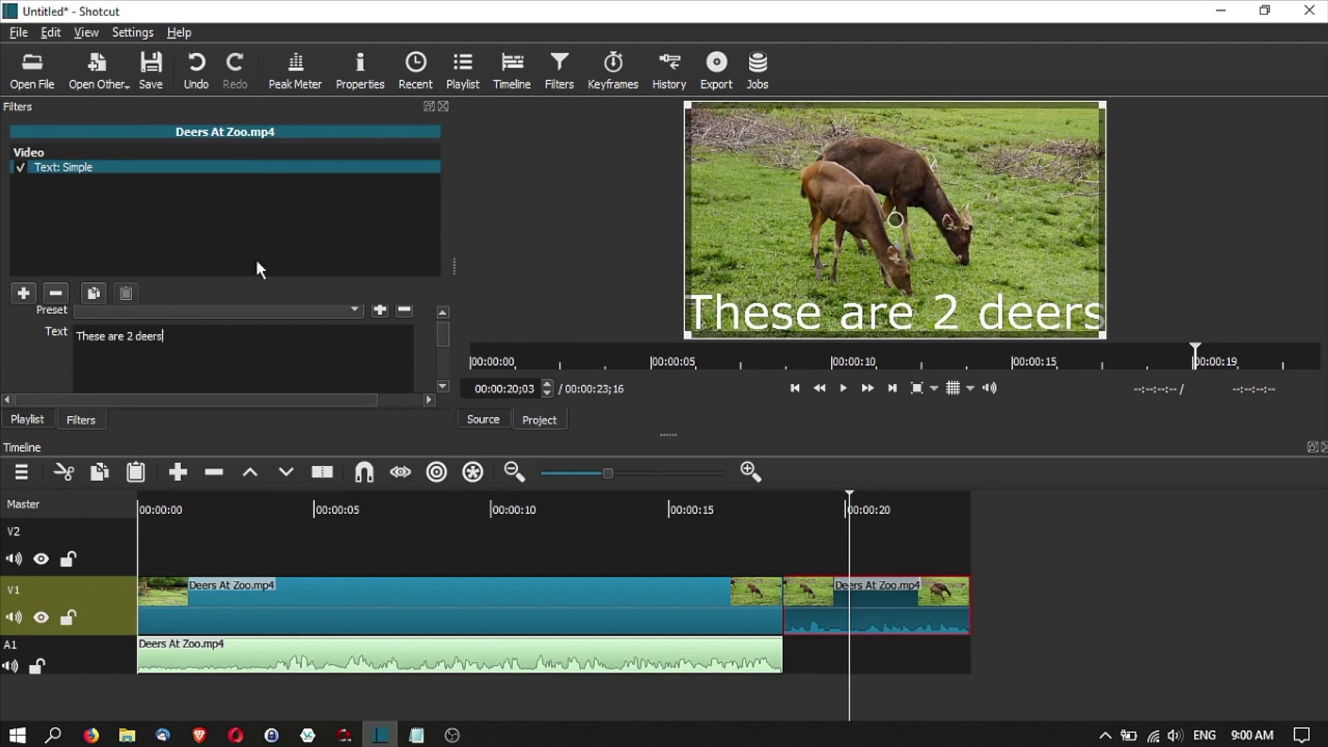
scroll(189, 325, down, 3)
click(189, 325)
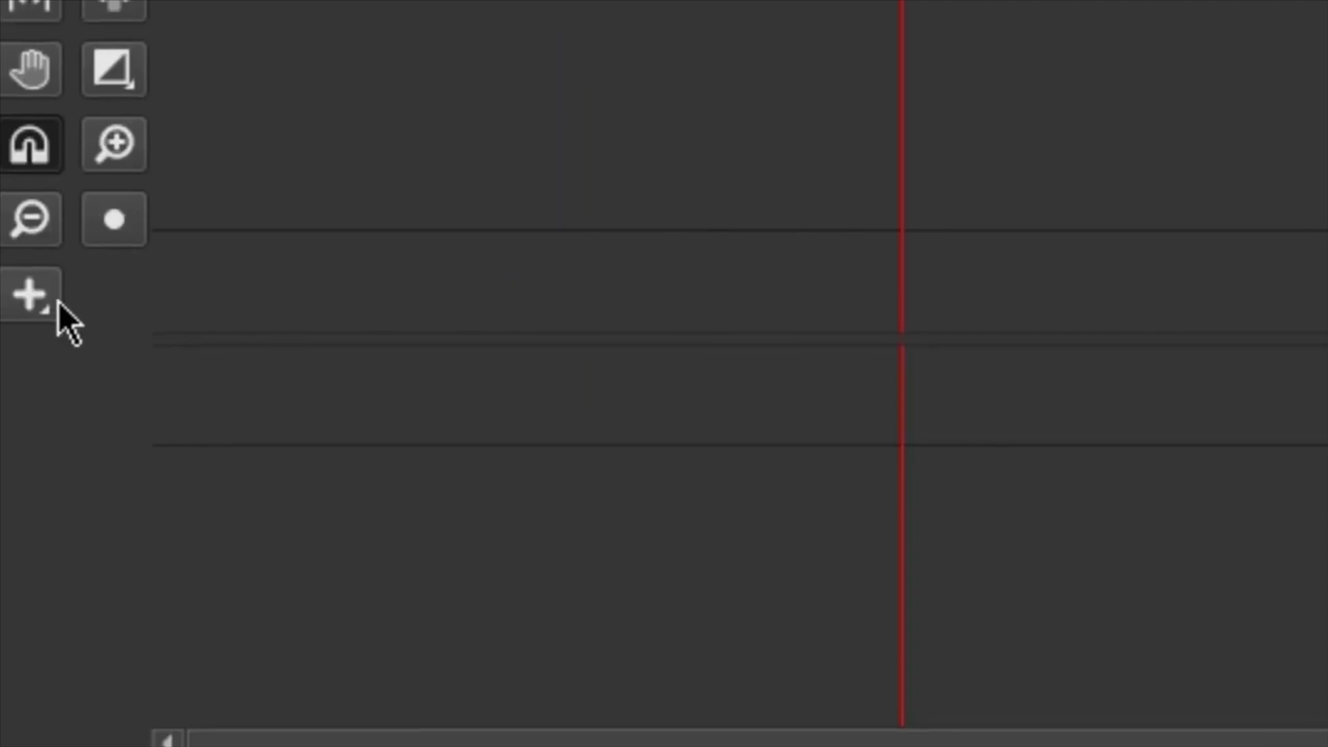
Step: Open the Add menu and its effects list to start adding a Crop effect
click(36, 297)
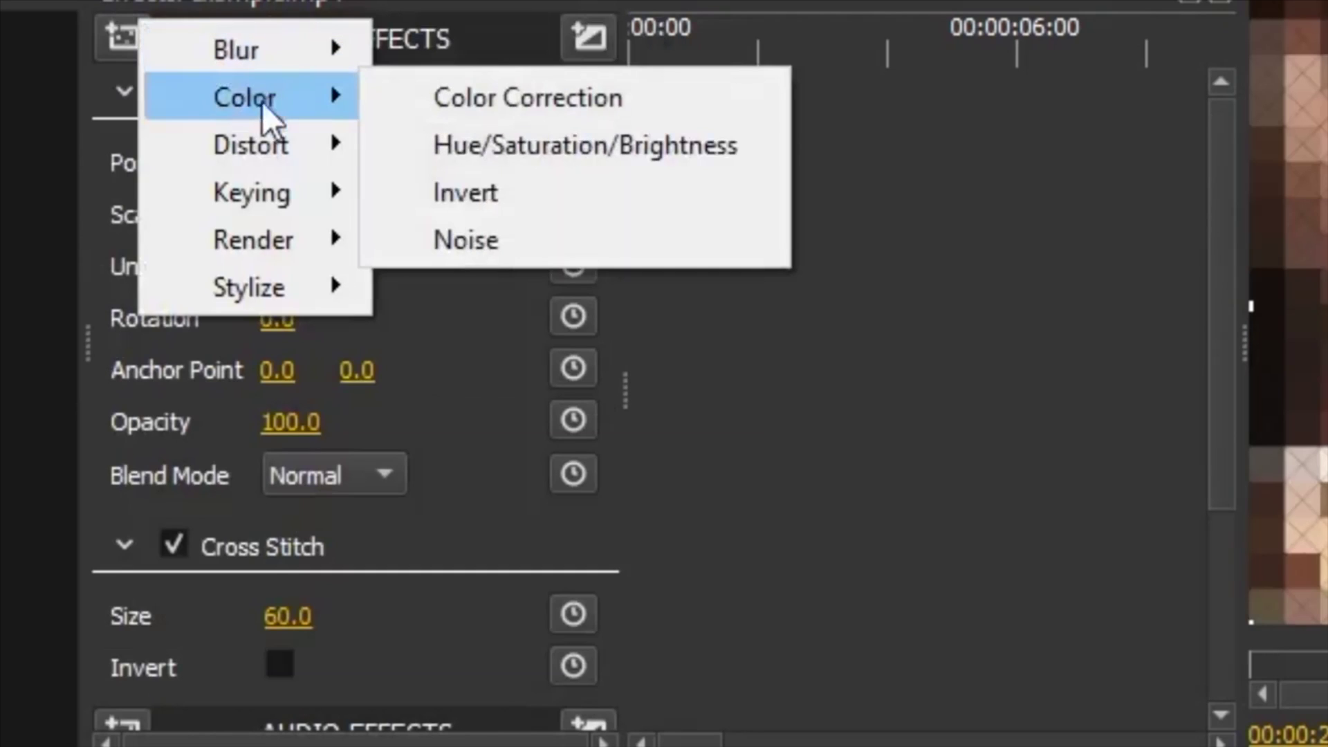
mouse_move(275, 132)
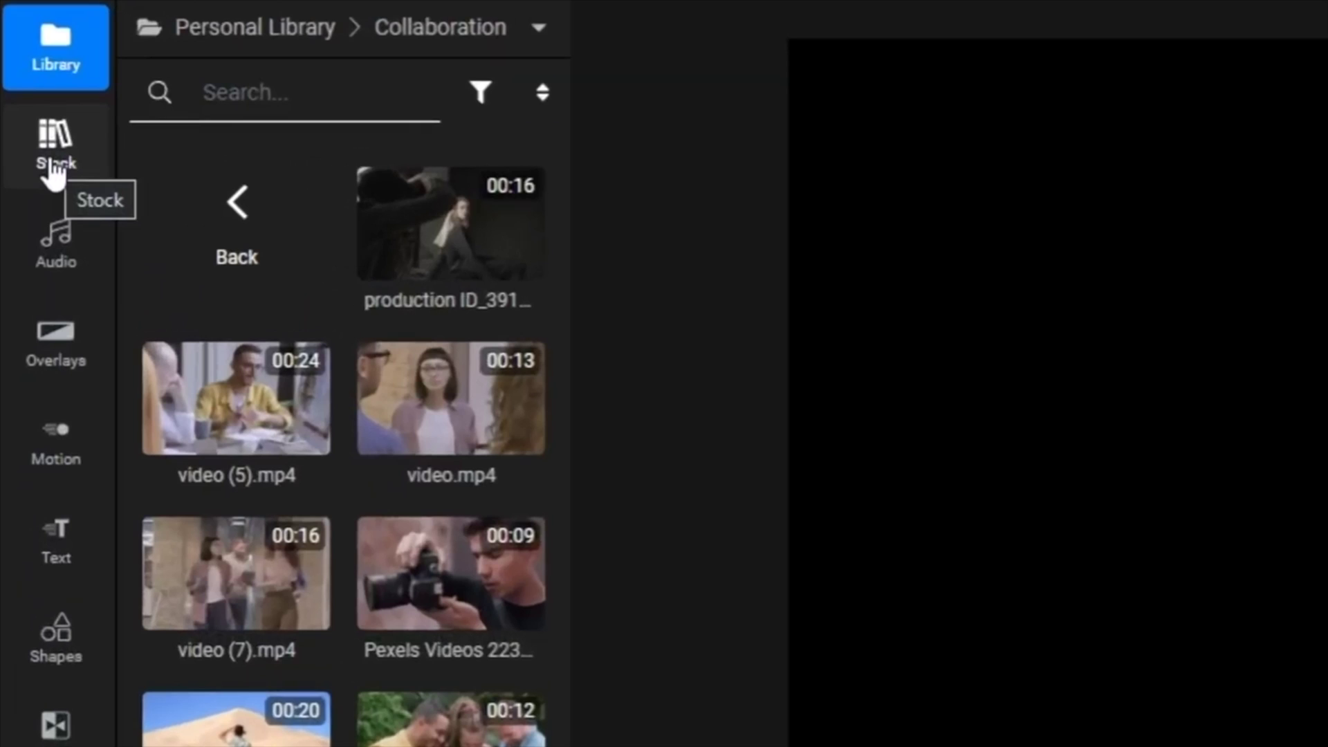
Step: Add the Pixabay green-screen butterfly from Stock and key out its green background
click(51, 168)
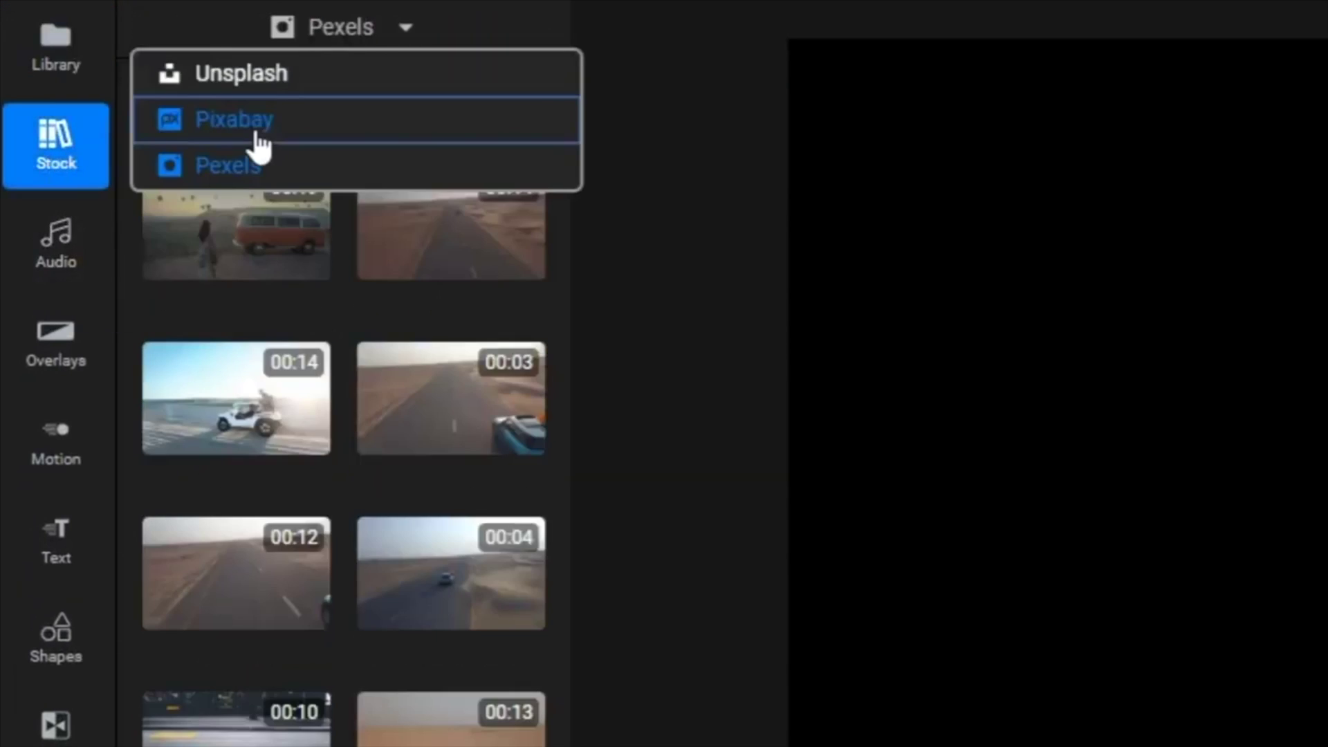
click(252, 127)
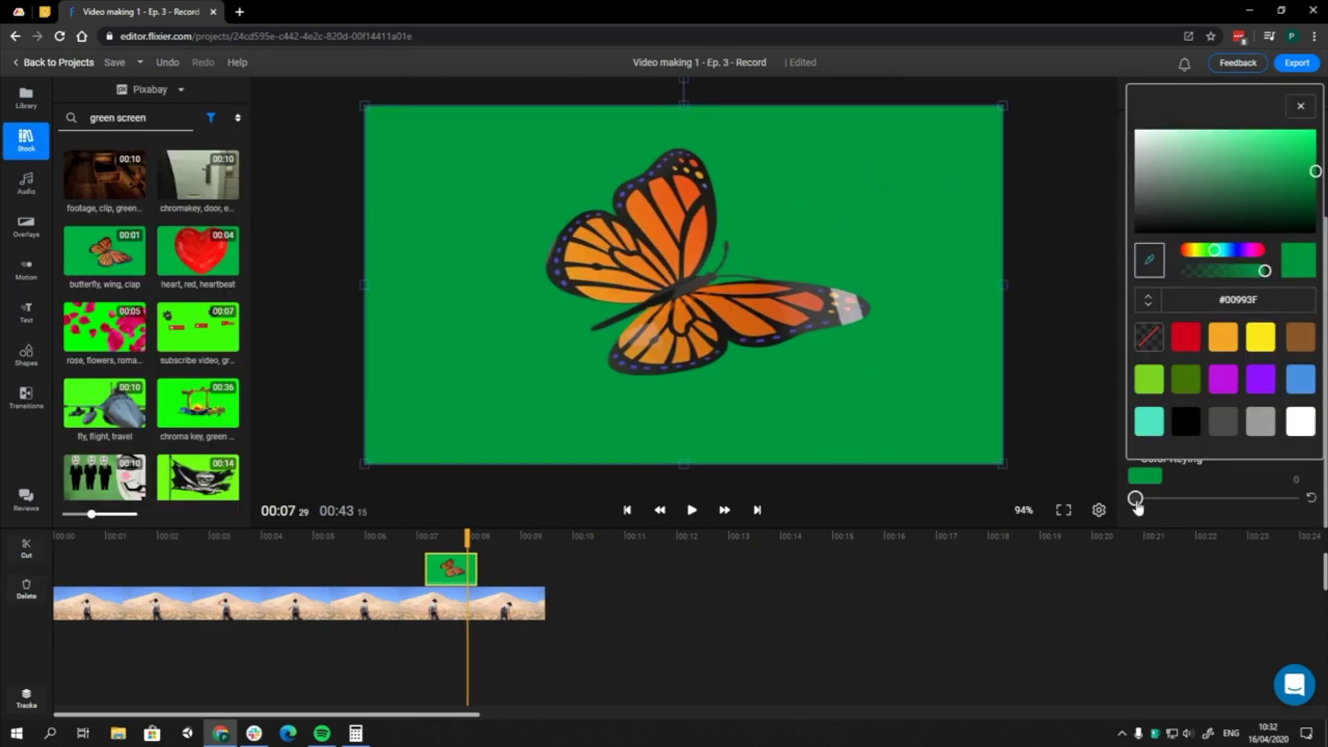
drag(1137, 507, 1149, 507)
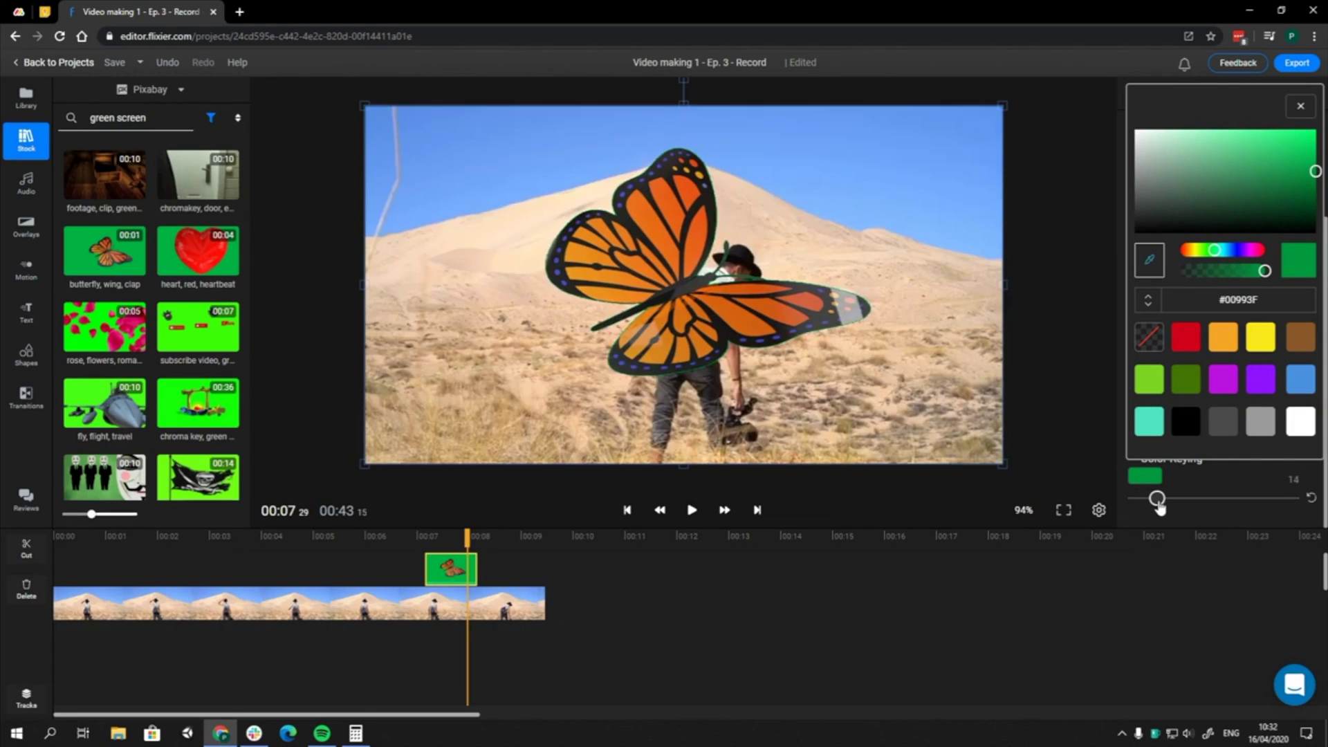